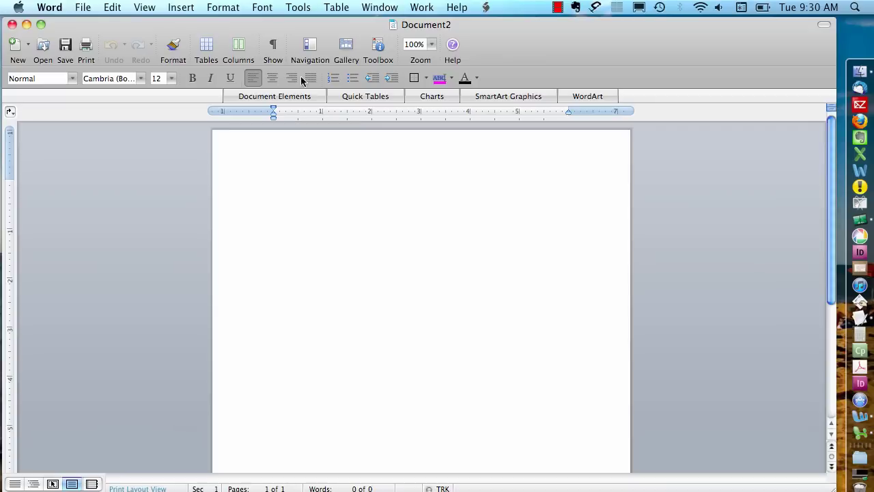
Open the Mail Merge Manager palette from the Tools menu
left_click(298, 7)
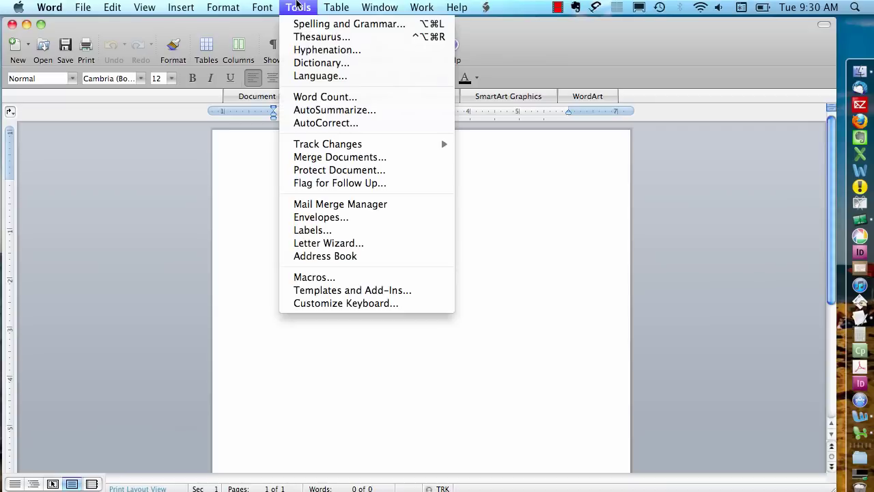
left_click(387, 204)
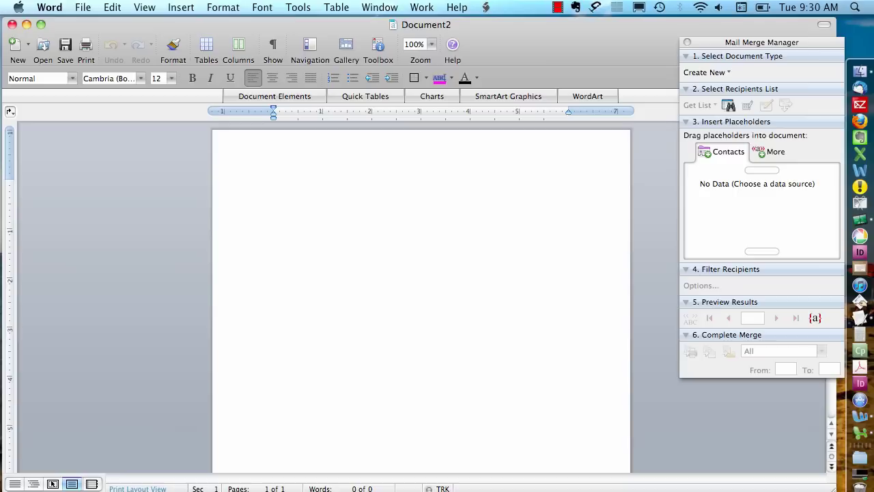
Create a mailing labels document using Avery standard 5160 Address labels
left_click(725, 71)
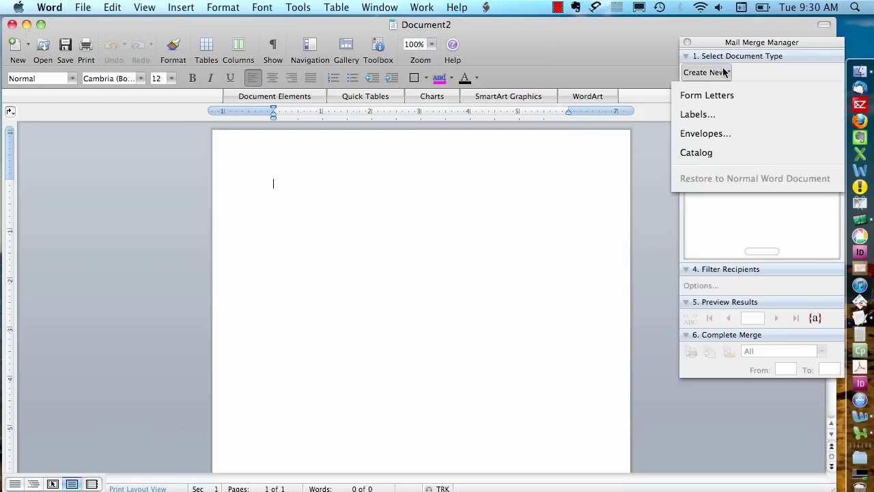
left_click(697, 114)
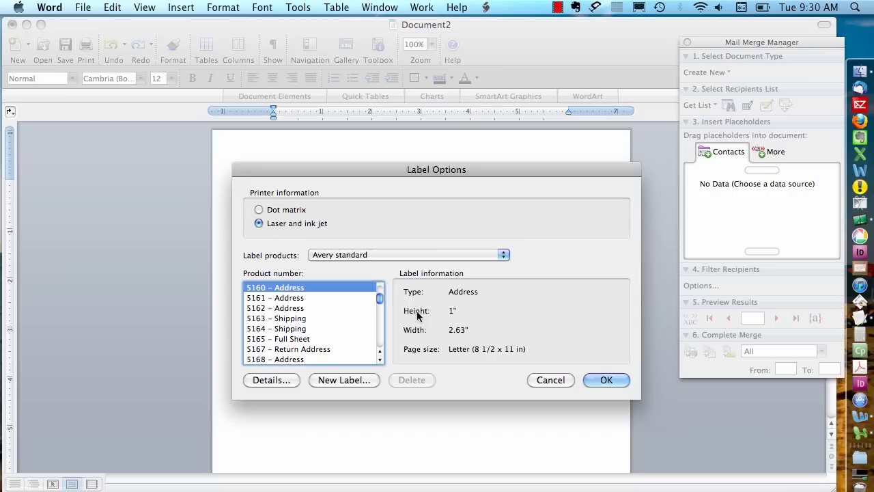
left_click(605, 380)
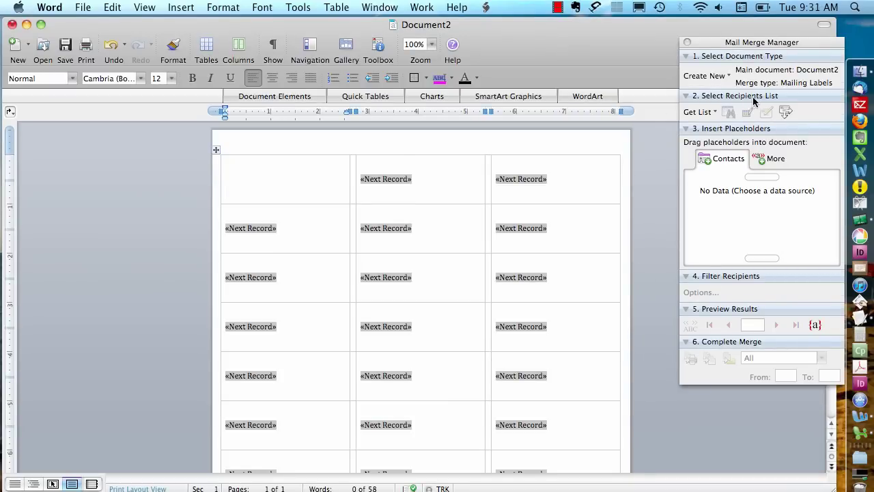
Use the entire students worksheet of the MailMergeData workbook as the recipient list
left_click(710, 115)
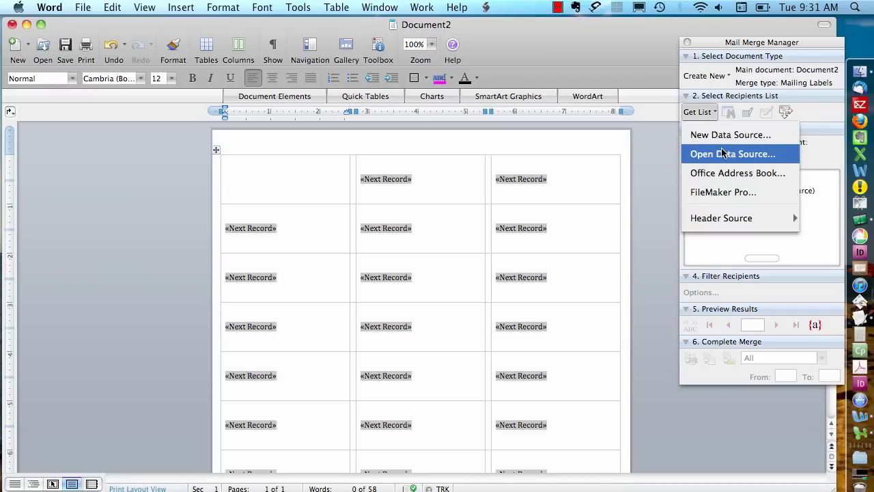
left_click(722, 154)
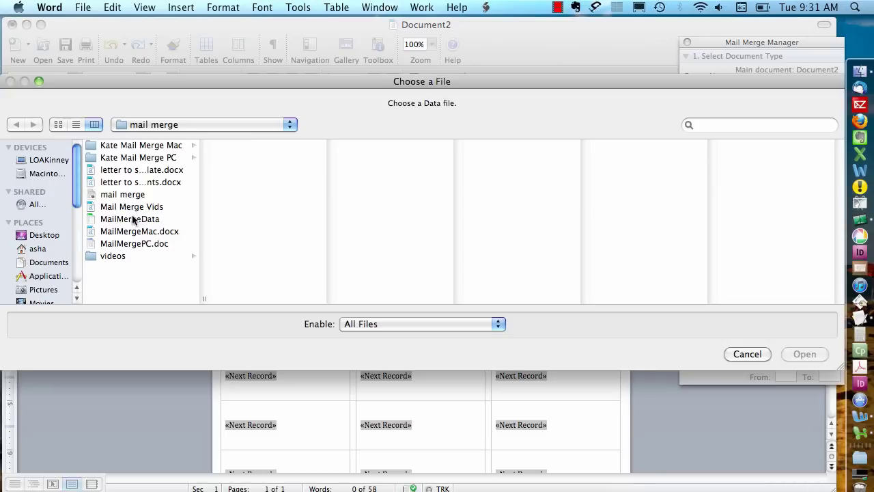
left_click(131, 218)
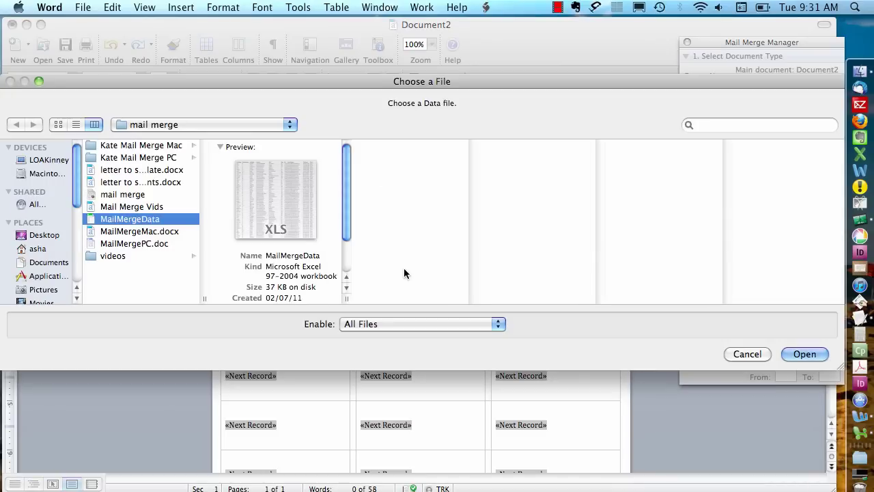
left_click(805, 354)
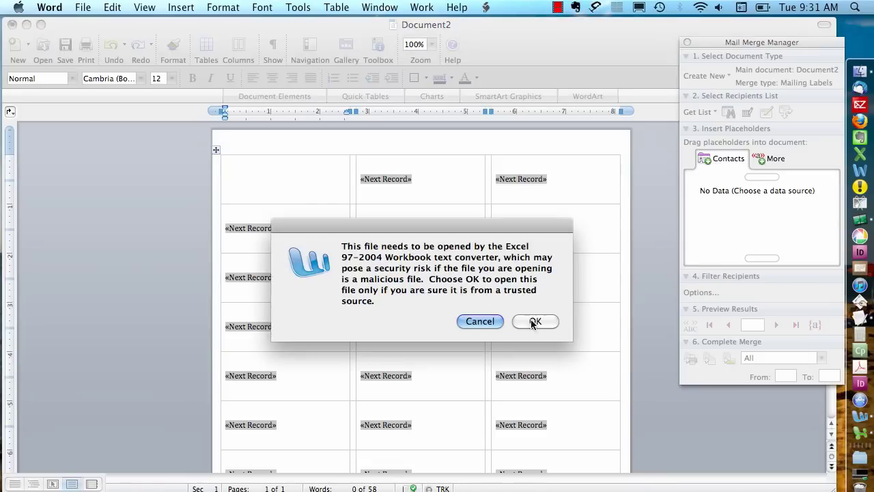
left_click(549, 321)
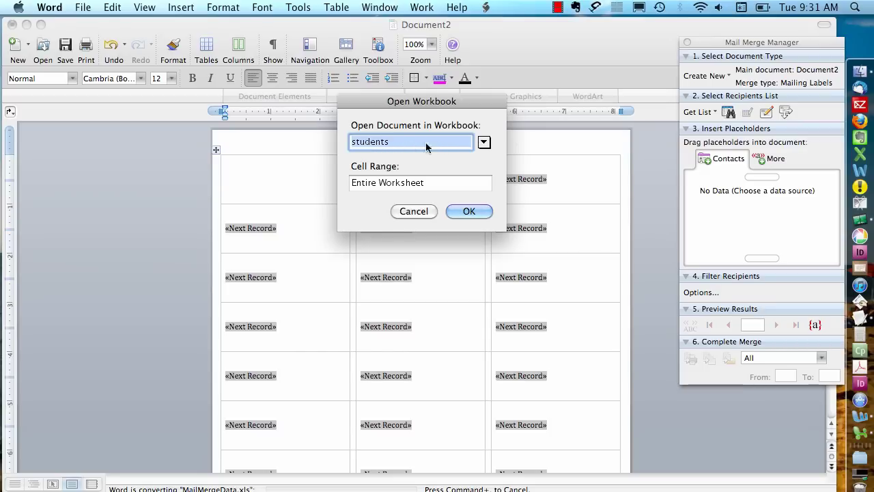
left_click(476, 212)
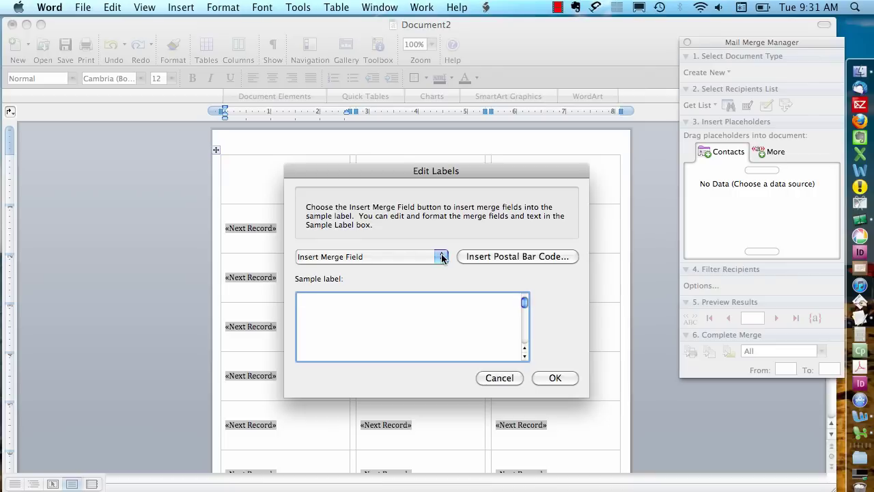
Add First_Name and Last_Name on line one and Address on line two of the sample label
left_click(441, 258)
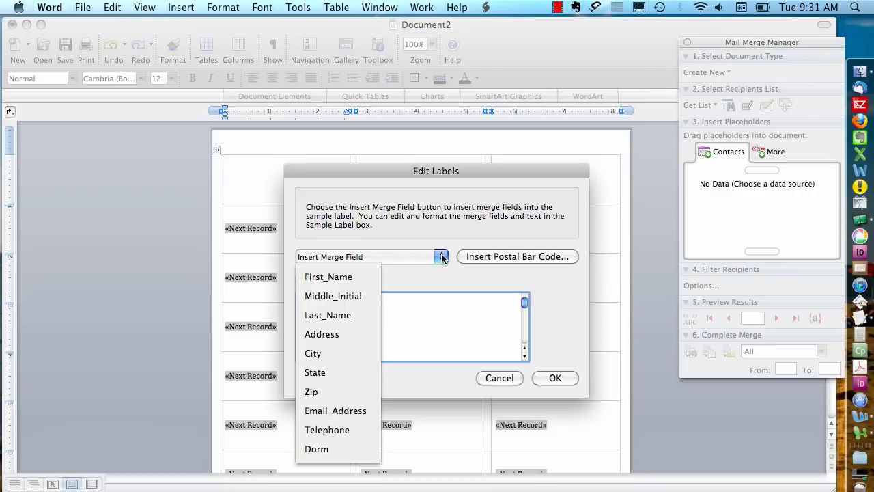
left_click(339, 278)
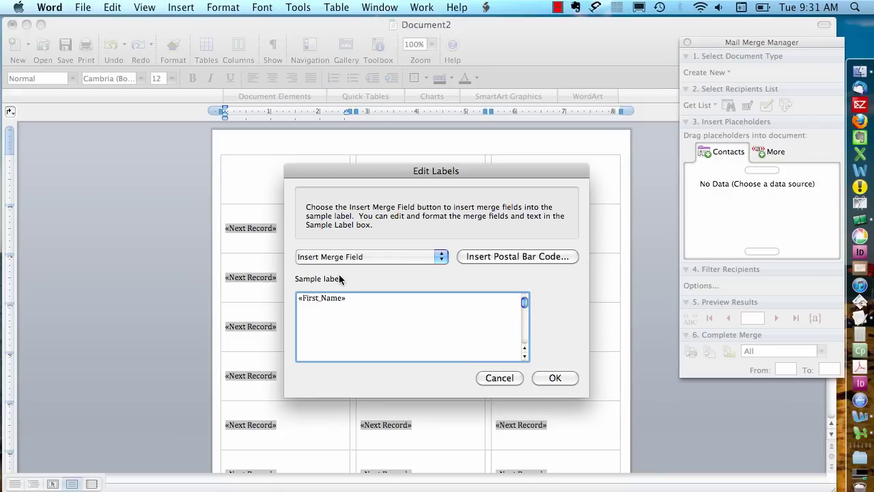
left_click(389, 257)
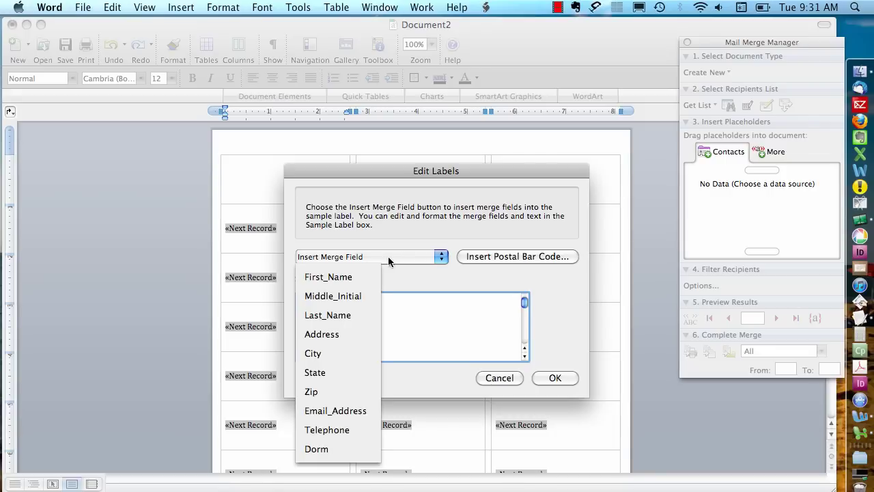
left_click(328, 314)
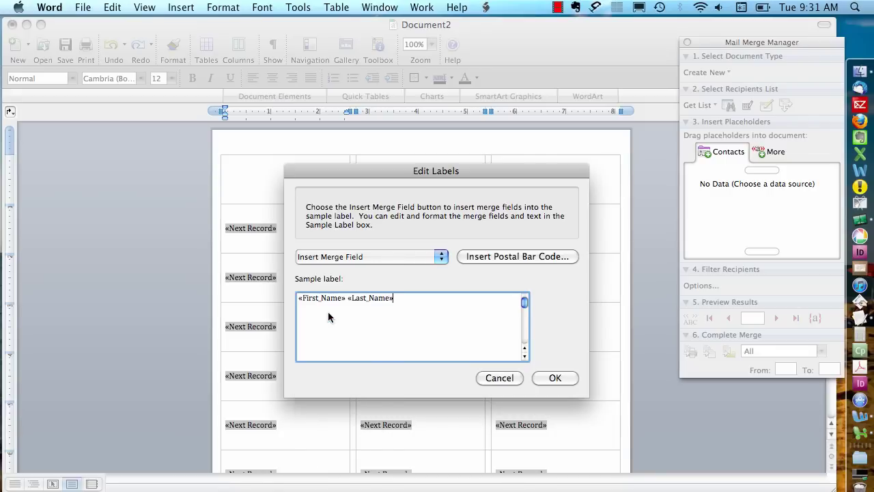
left_click(367, 257)
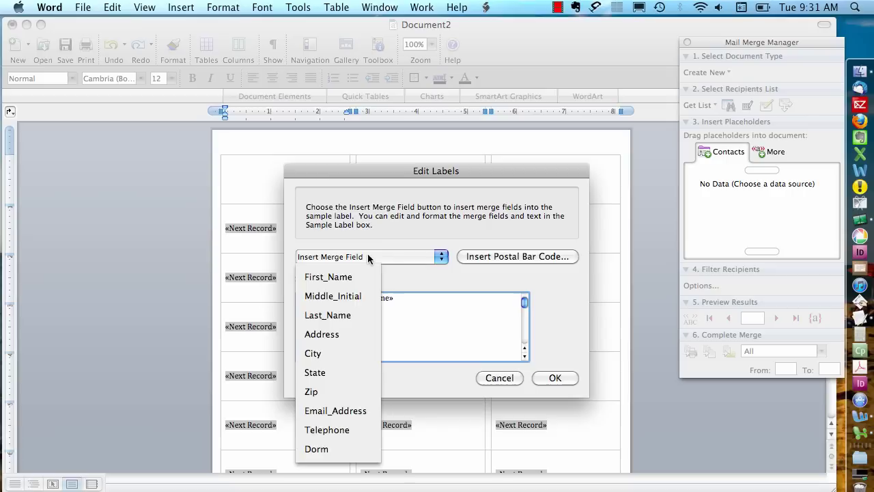
left_click(335, 334)
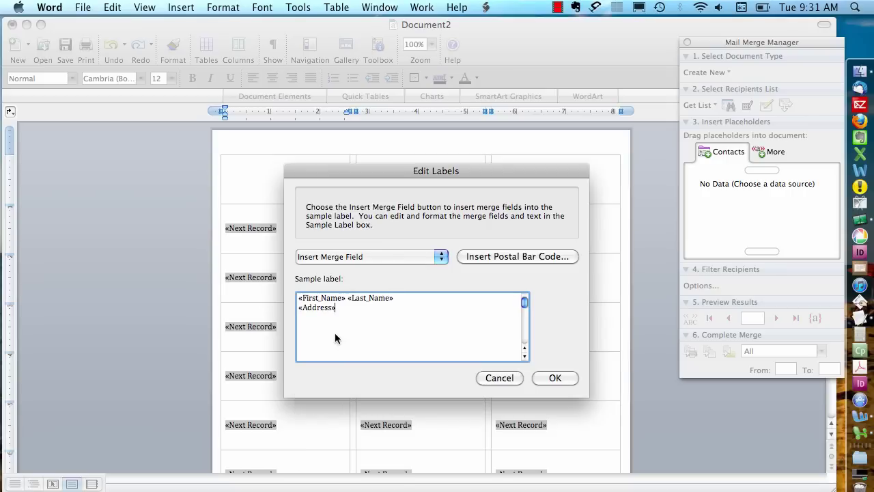
Add City, a comma, State and Zip on the sample label's third line
left_click(365, 256)
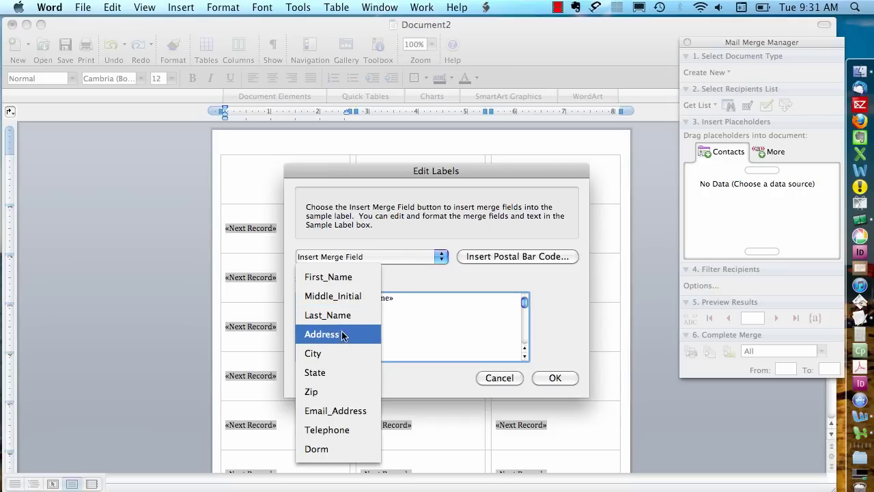
left_click(338, 354)
type(",")
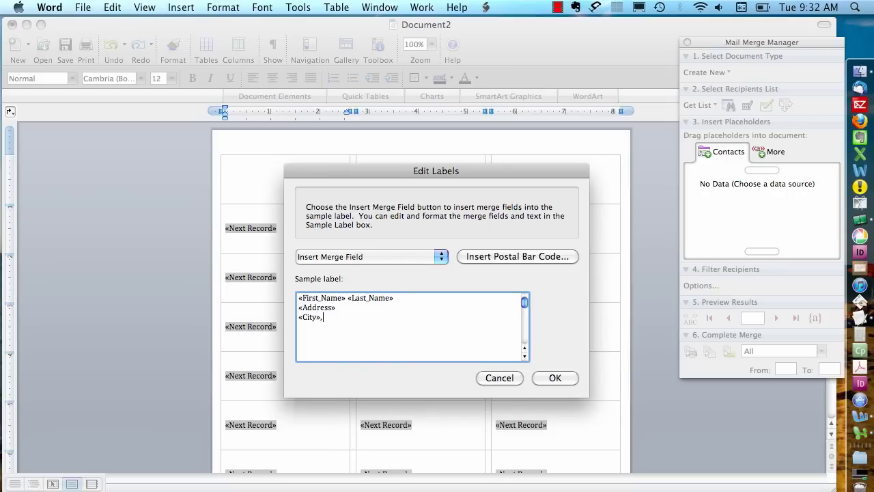
left_click(354, 256)
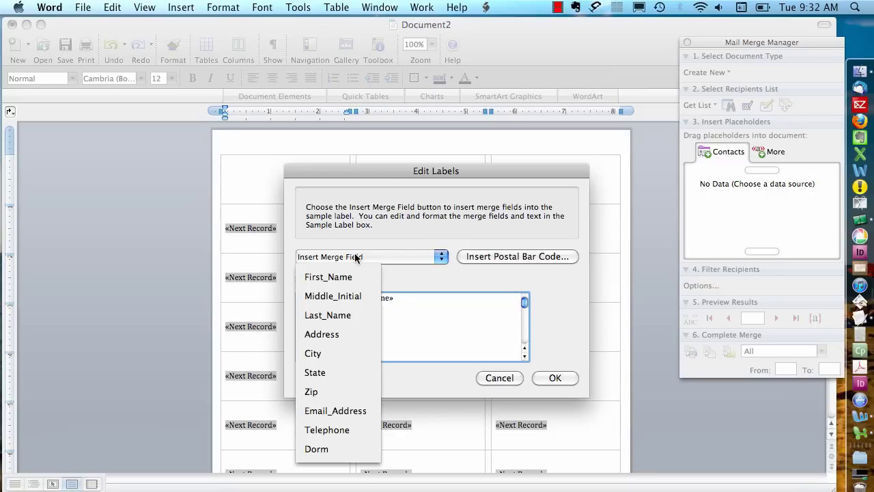
left_click(333, 372)
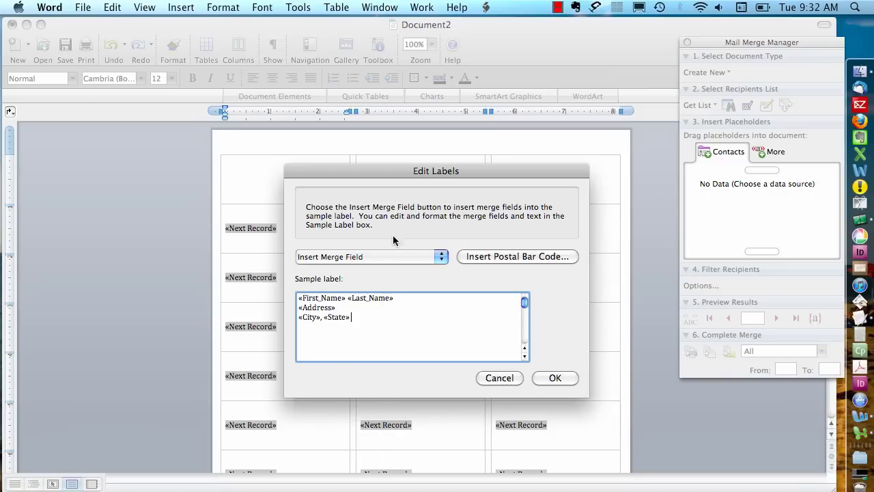
left_click(381, 257)
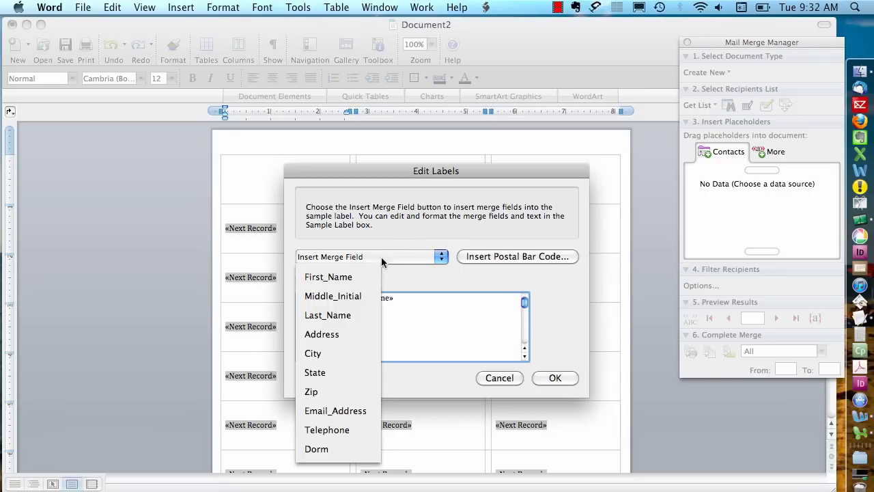
left_click(335, 393)
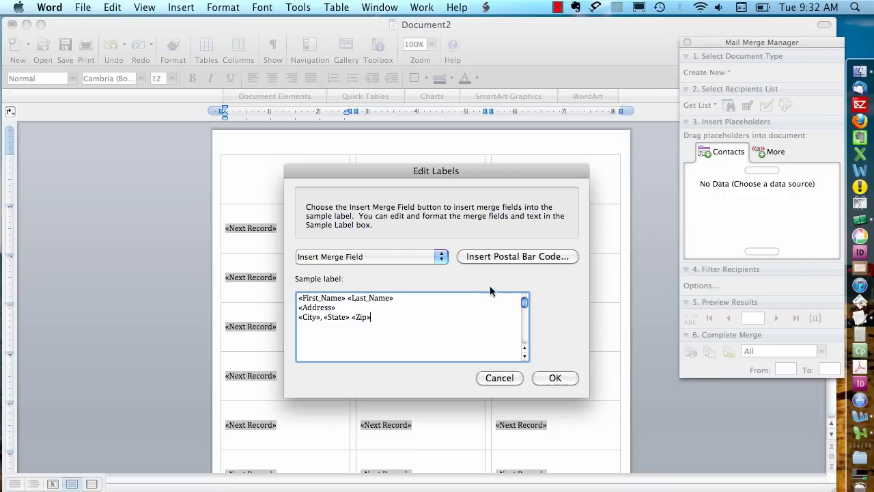
Apply the sample layout to all labels, then reopen Edit Labels to verify and confirm it
left_click(572, 379)
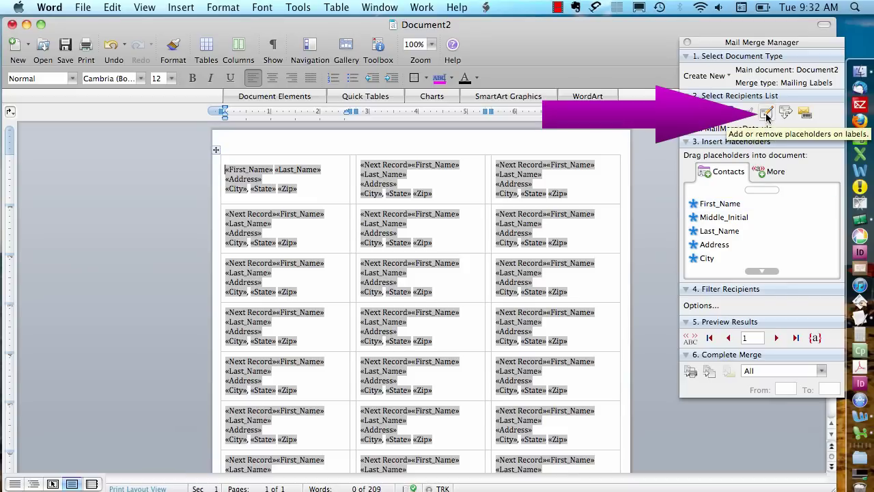
left_click(766, 114)
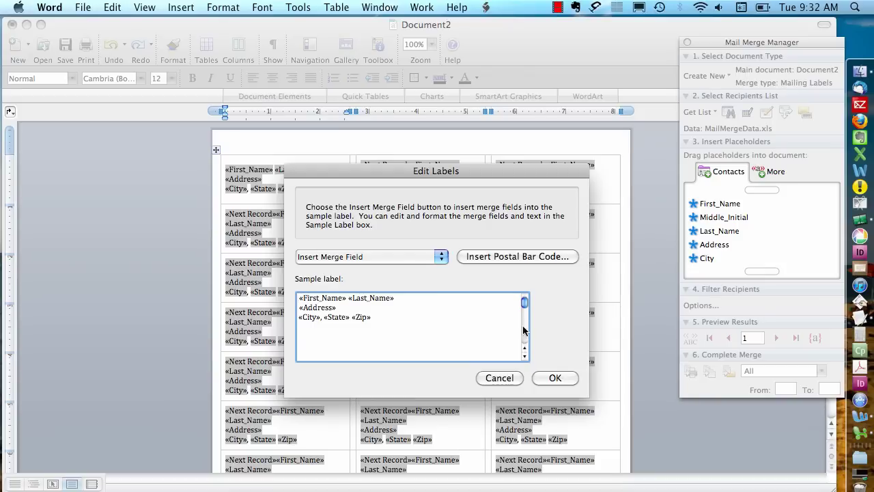
left_click(550, 378)
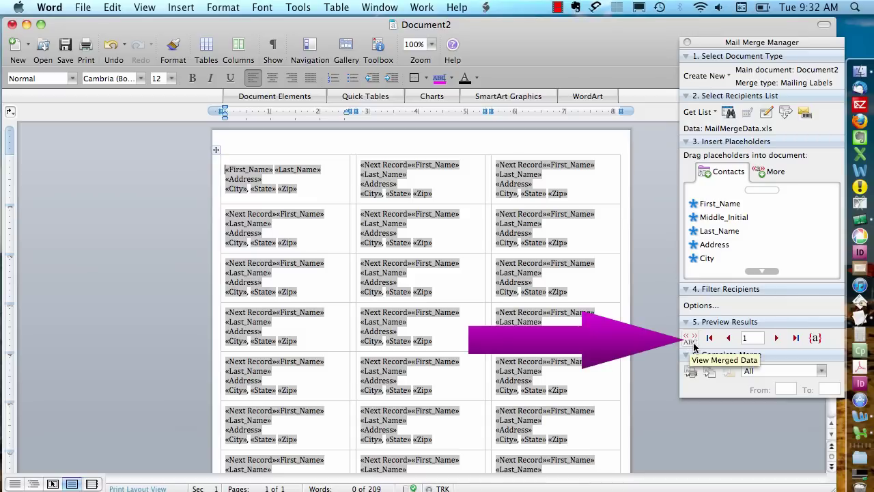
Preview merged recipient data on the labels and select all the label text
left_click(693, 343)
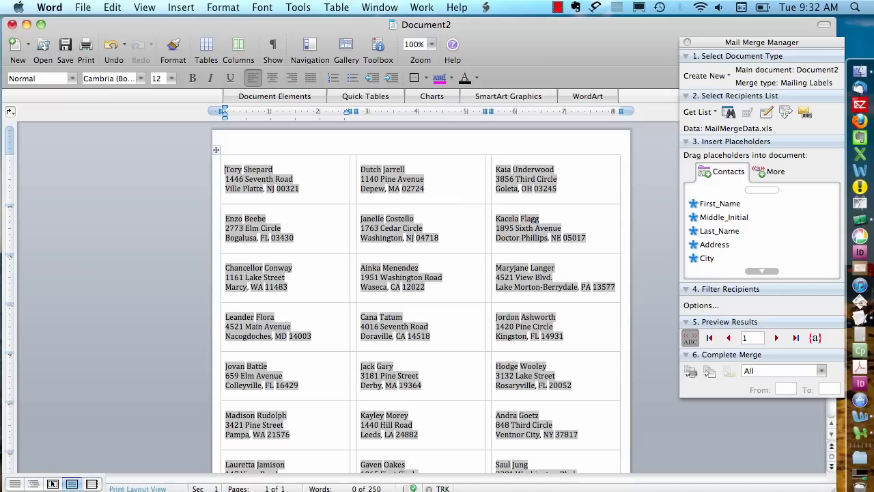
left_click(113, 7)
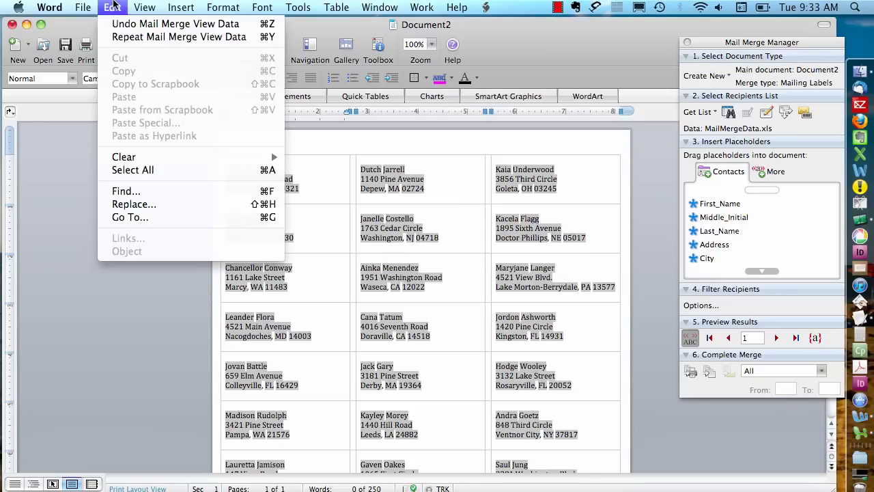
left_click(135, 170)
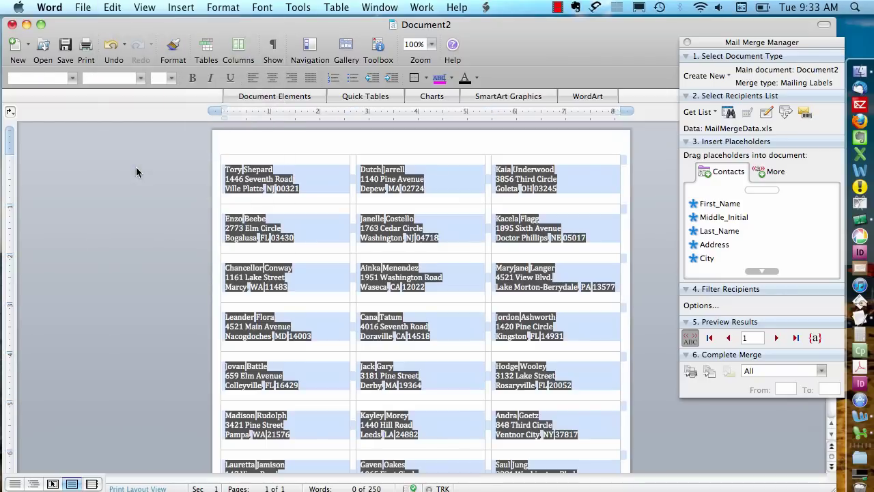
Try a 14 pt font size on the labels, then revert to the smaller original size
left_click(171, 80)
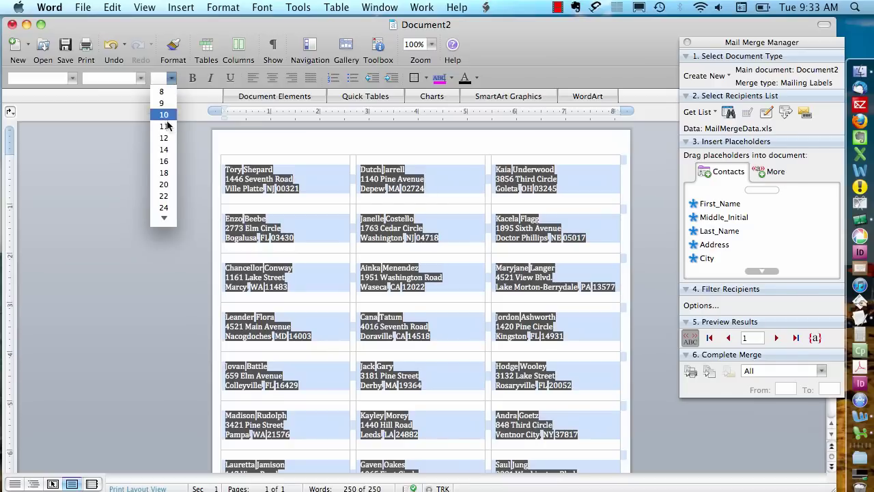
left_click(168, 150)
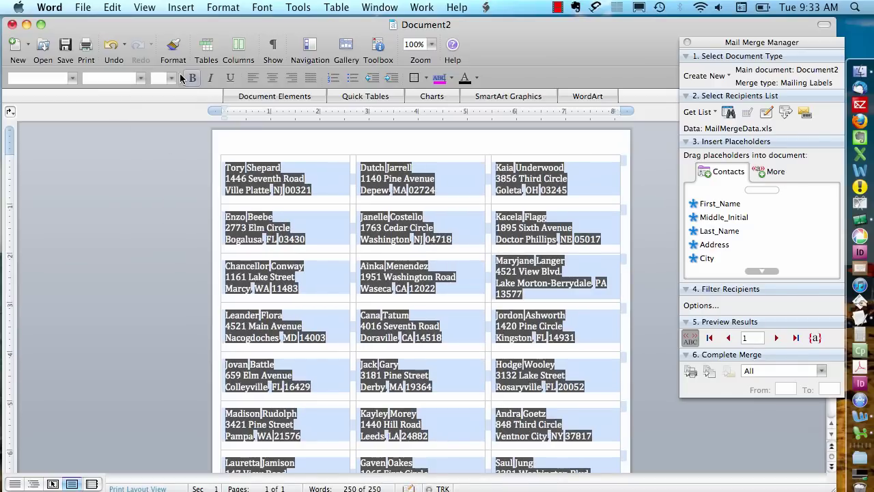
left_click(174, 79)
left_click(168, 136)
left_click(176, 214)
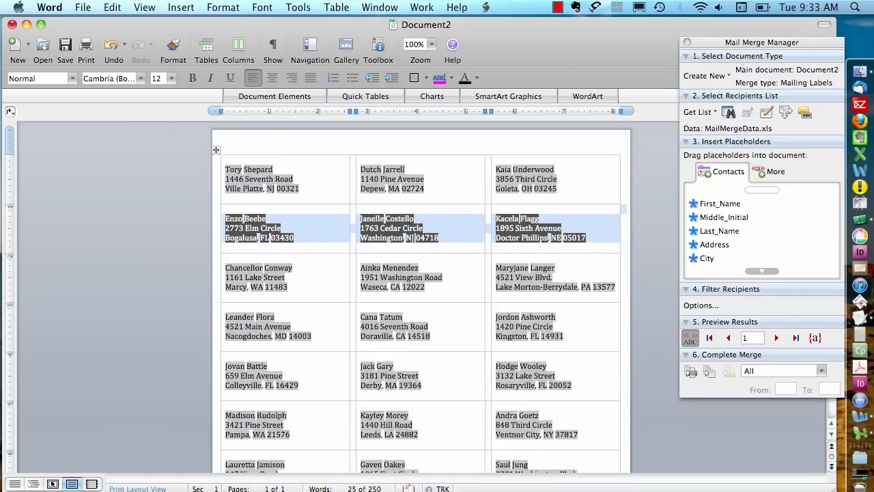
Merge the labels into a new Labels2 document
left_click(645, 327)
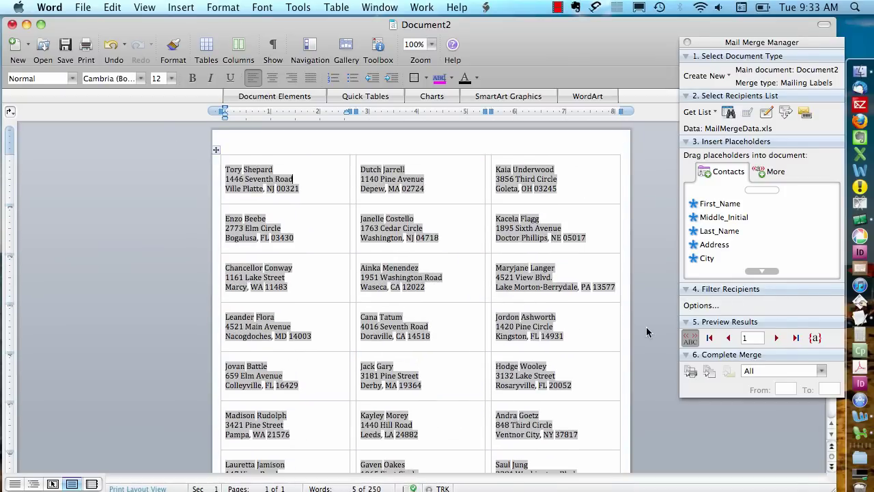
left_click(708, 371)
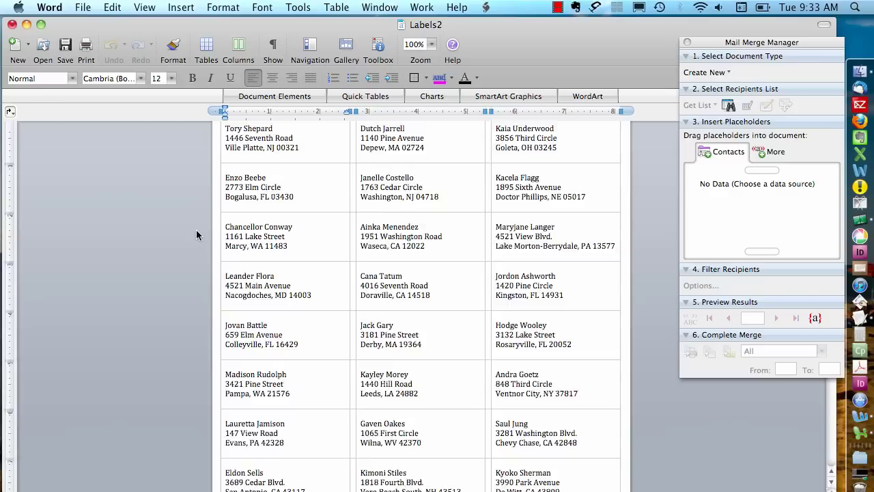
scroll(196, 229, "down", 5)
scroll(196, 234, "up", 4)
scroll(196, 234, "up", 2)
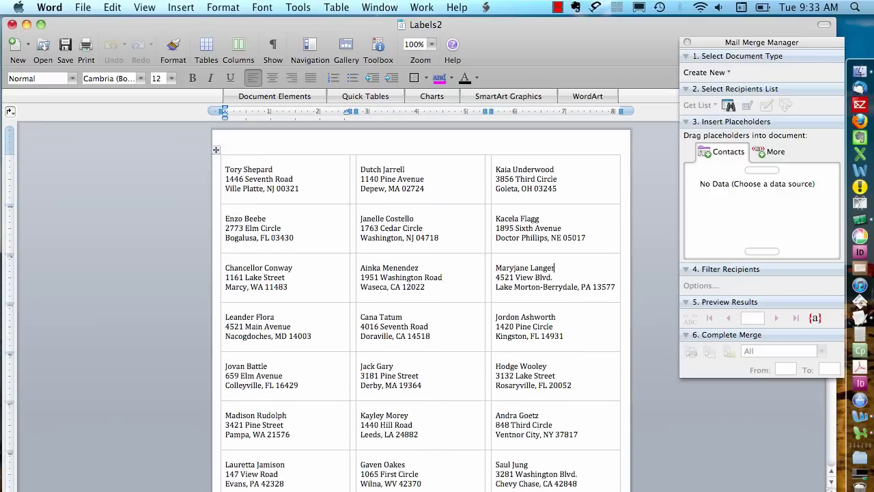
Replace the surname on the row-three, column-three label in Labels2 with a different surname
left_click(554, 268)
key("BackSpace")
key("BackSpace")
key("BackSpace")
key("BackSpace")
key("BackSpace")
key("BackSpace")
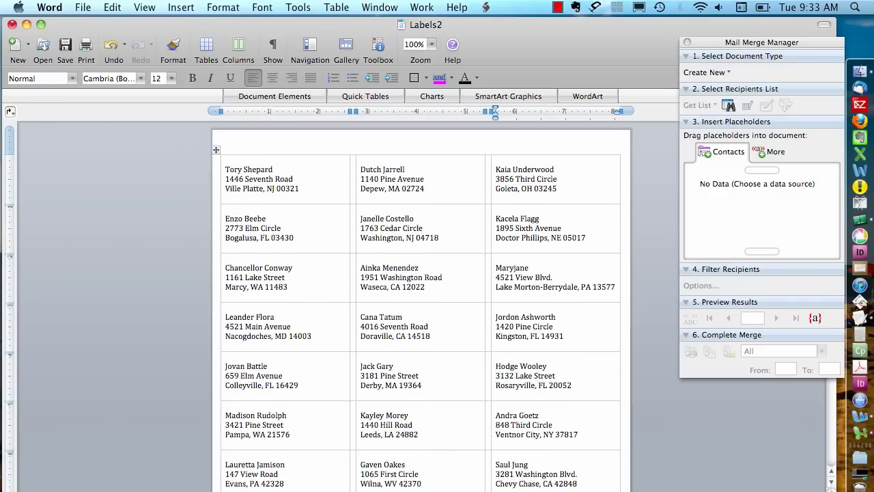
type("Smith")
left_click(211, 242)
left_click(263, 234)
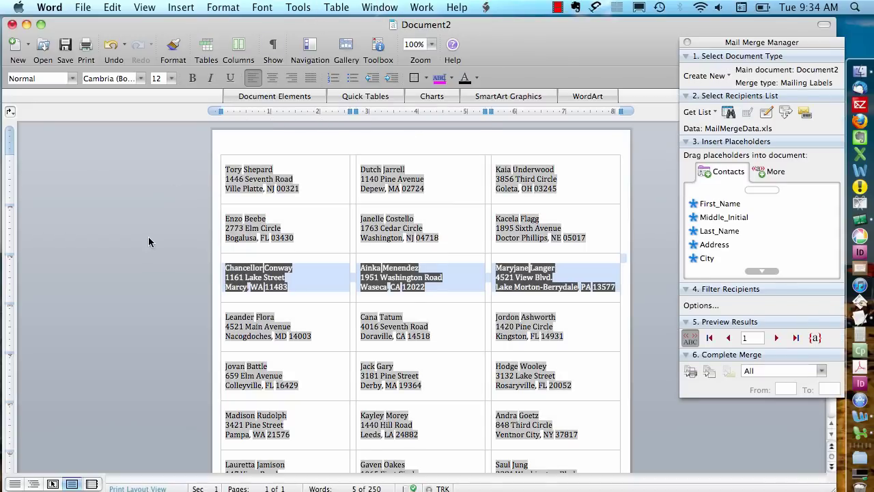
Back in Document2, place the cursor in the first label of the second row
left_click(148, 238)
left_click(308, 226)
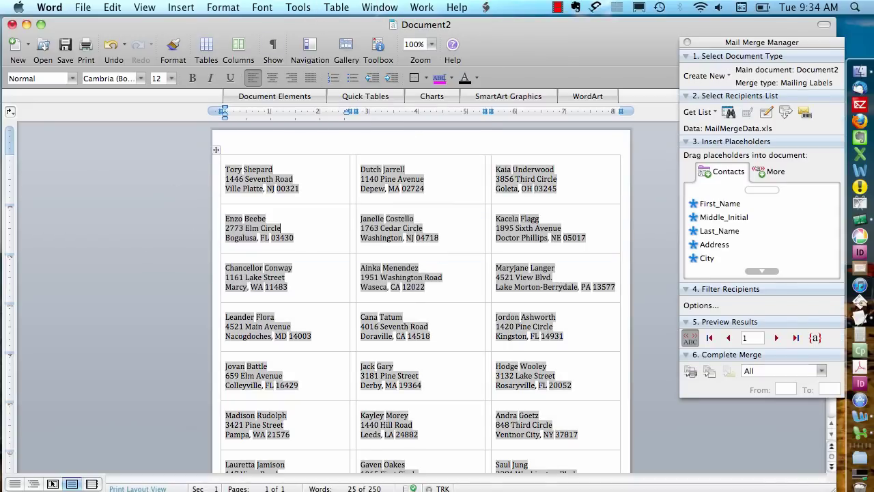